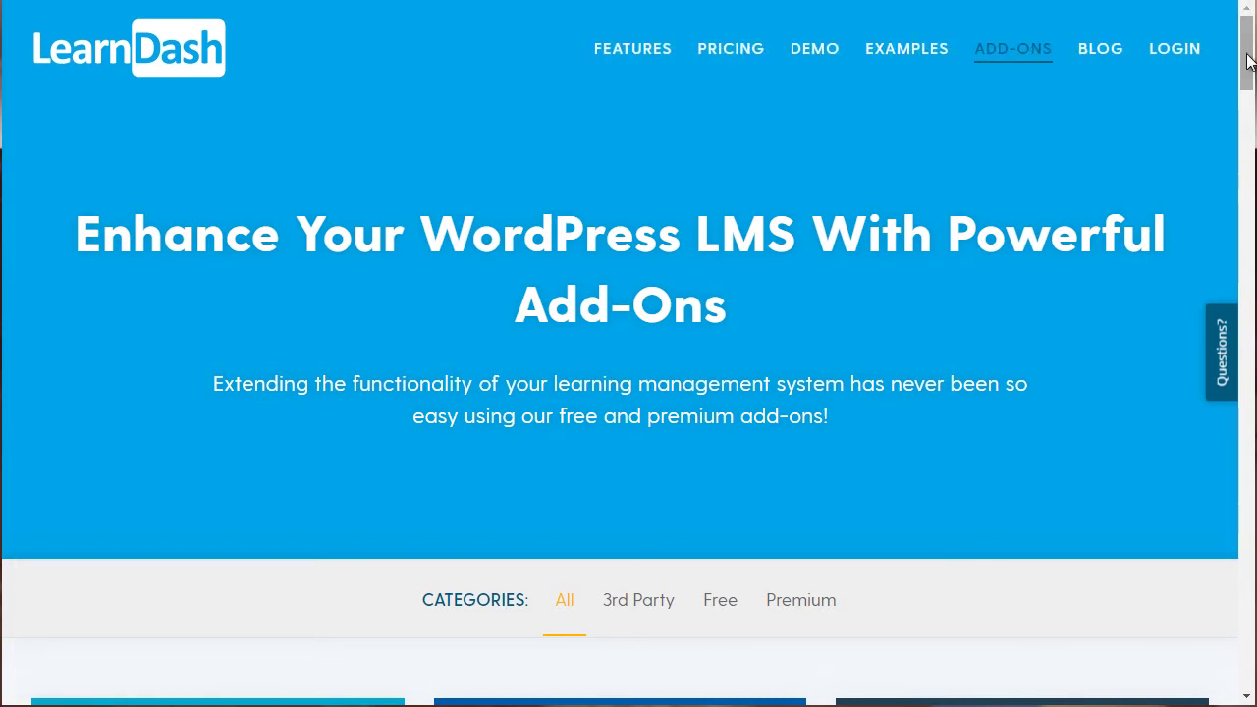
Browse the LearnDash add-ons catalogue across all categories, then return to the start of the page
{"action": "left_click_drag", "start_coordinate": [1248, 60], "coordinate": [1242, 224]}
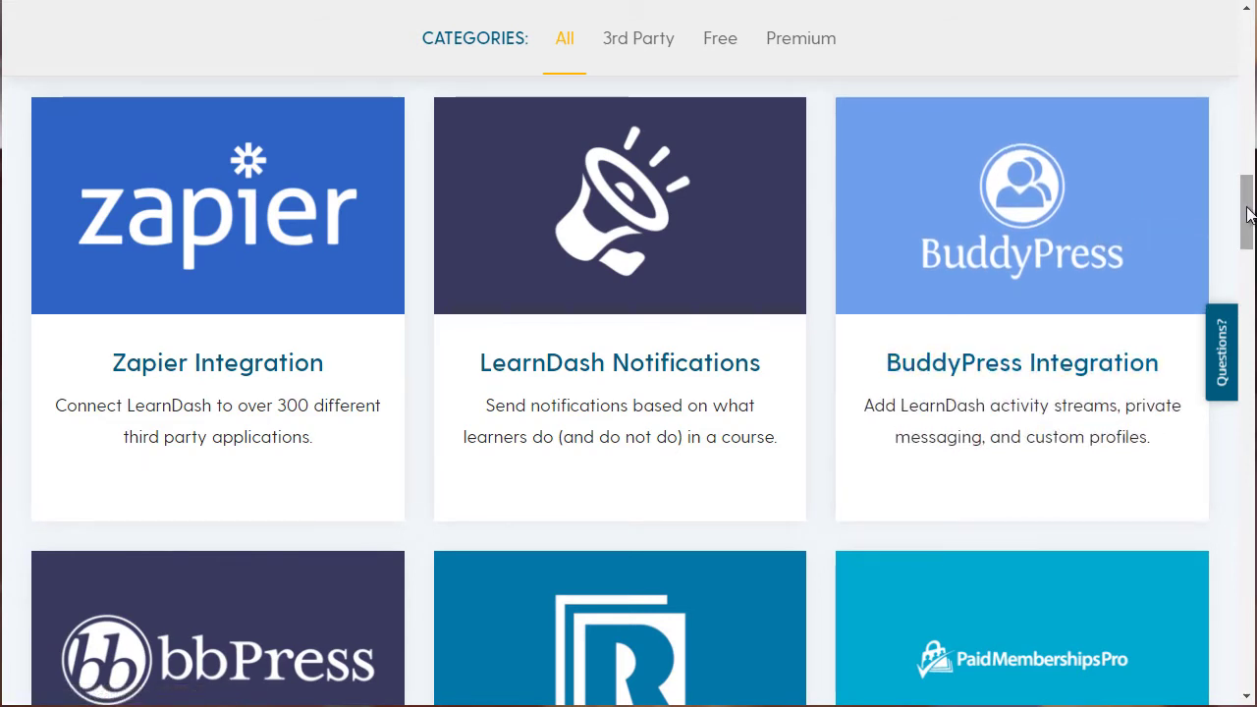
{"action": "left_click_drag", "start_coordinate": [1247, 214], "coordinate": [1245, 39]}
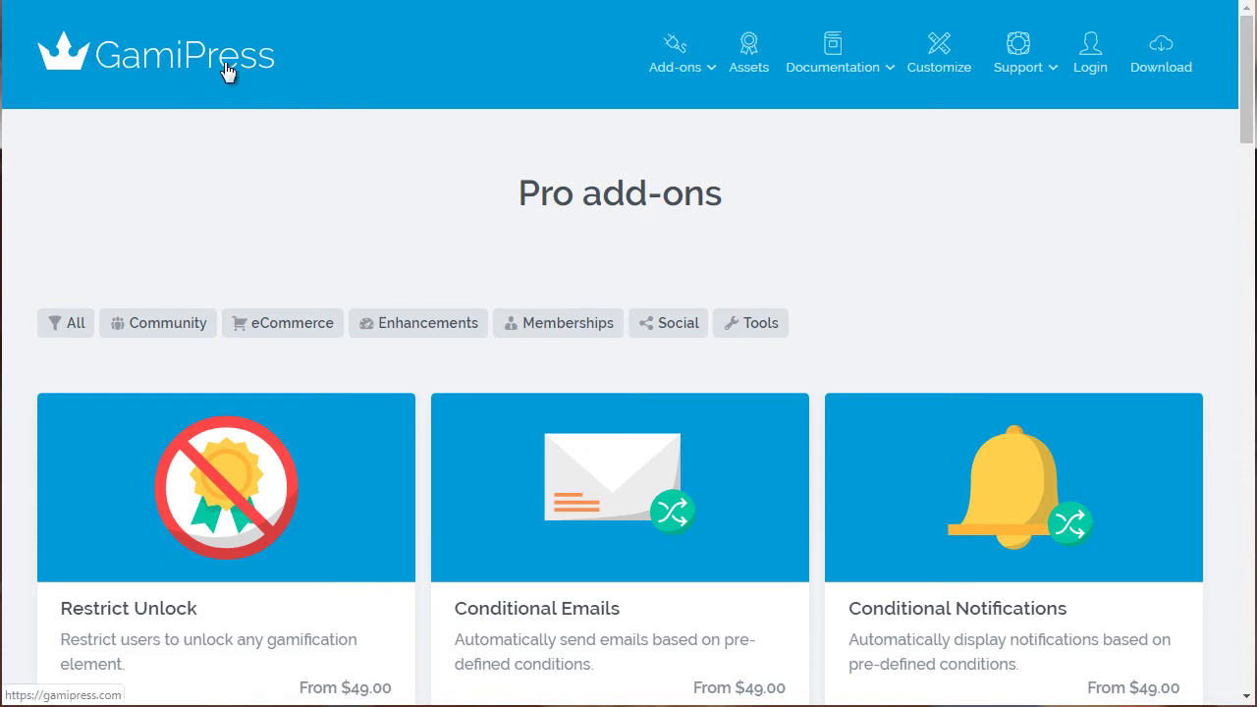
Open the GamiPress Integrations catalogue, filter it by Social and look through the matching integrations
{"action": "mouse_move", "coordinate": [696, 85]}
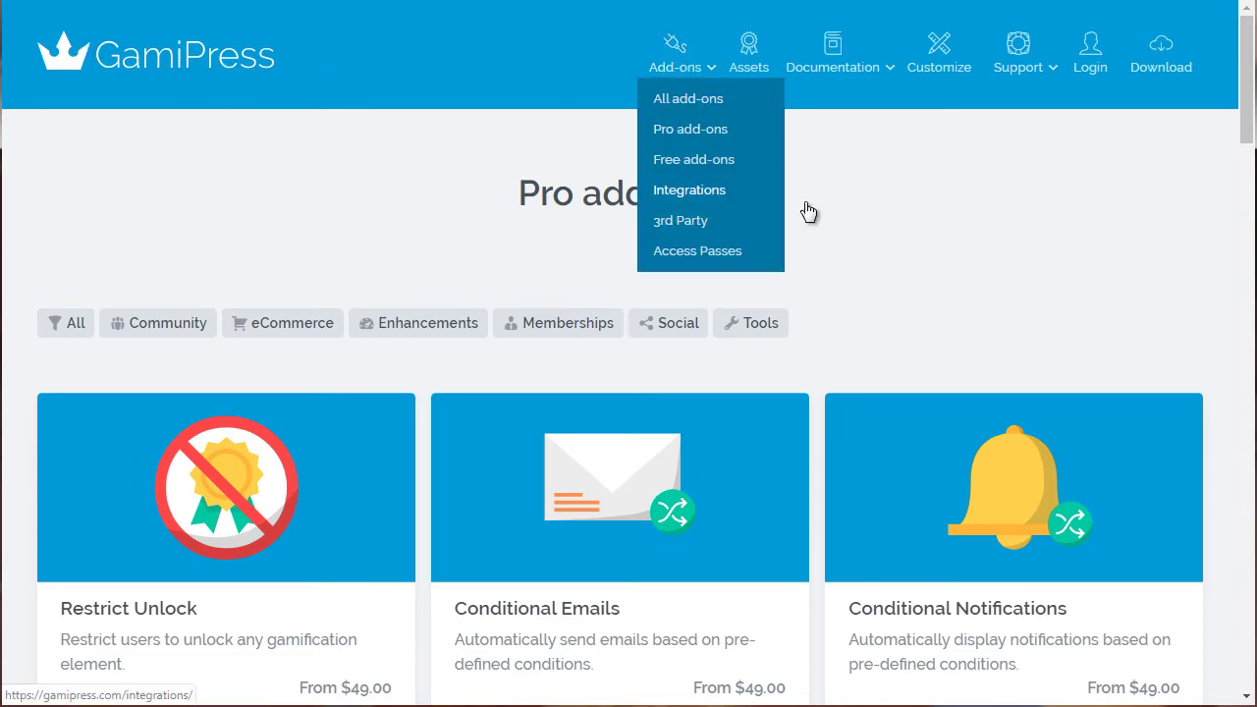
{"action": "left_click", "coordinate": [808, 211]}
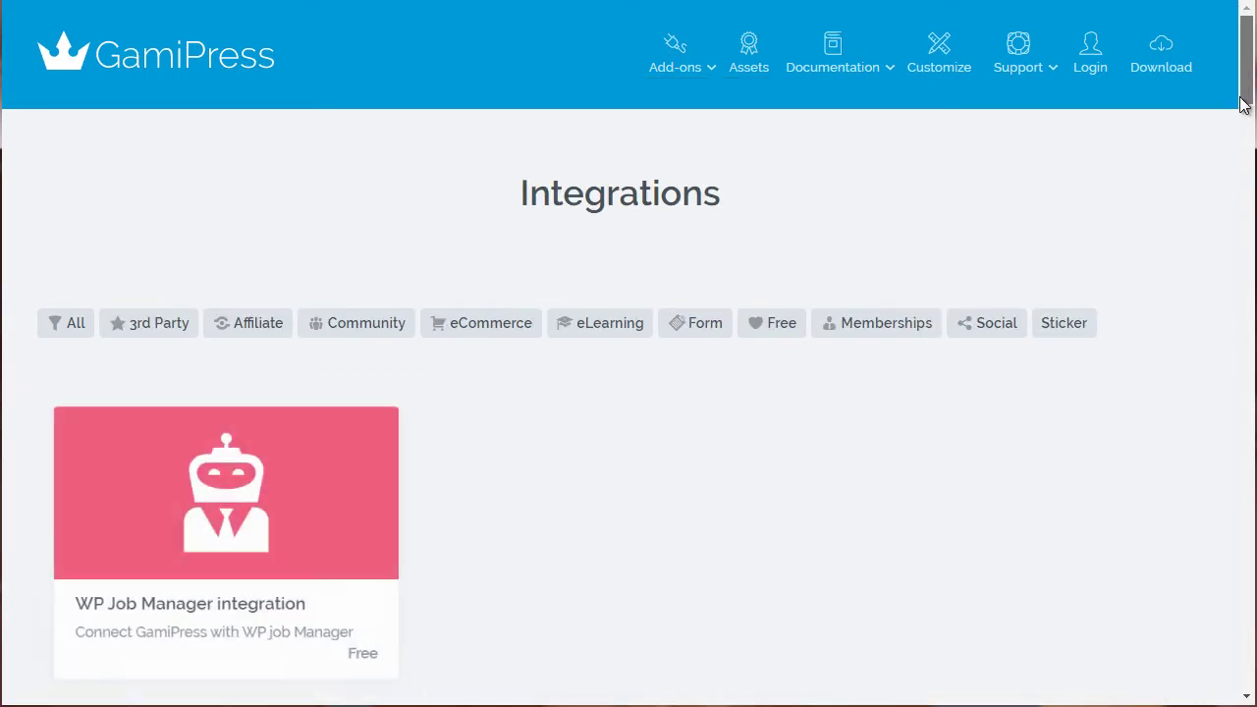
{"action": "left_click_drag", "start_coordinate": [1245, 84], "coordinate": [1243, 111]}
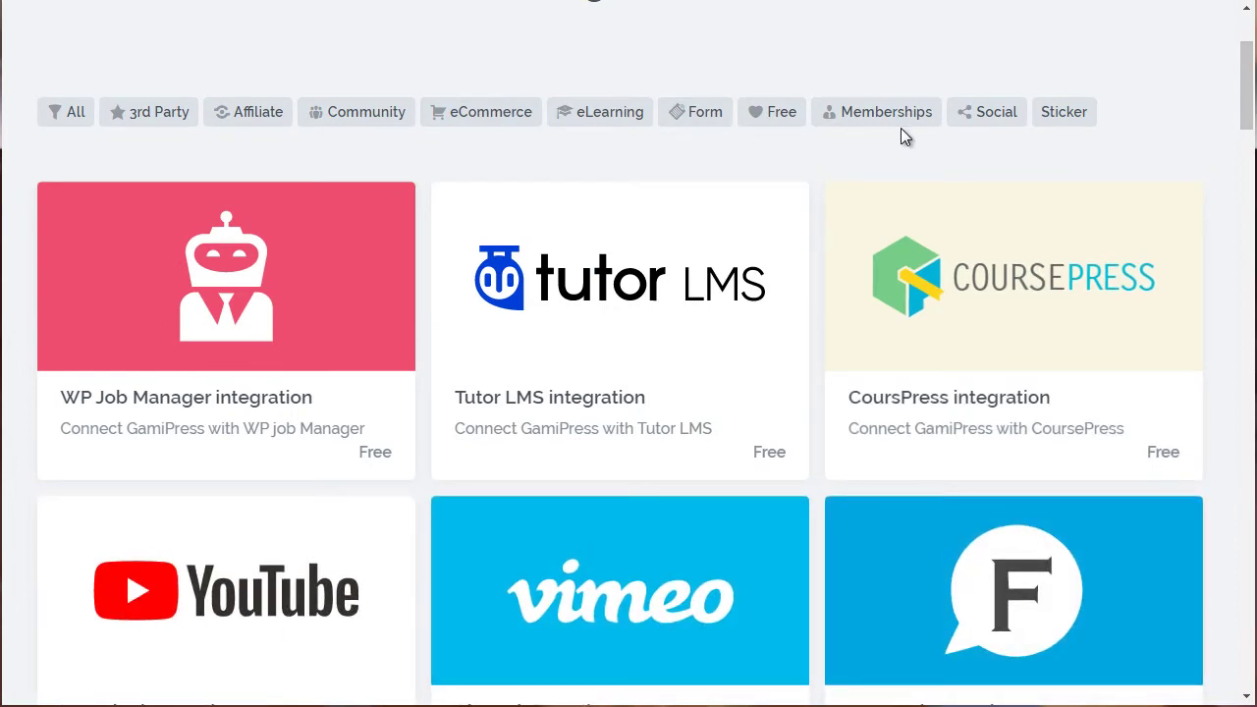
{"action": "left_click", "coordinate": [979, 122]}
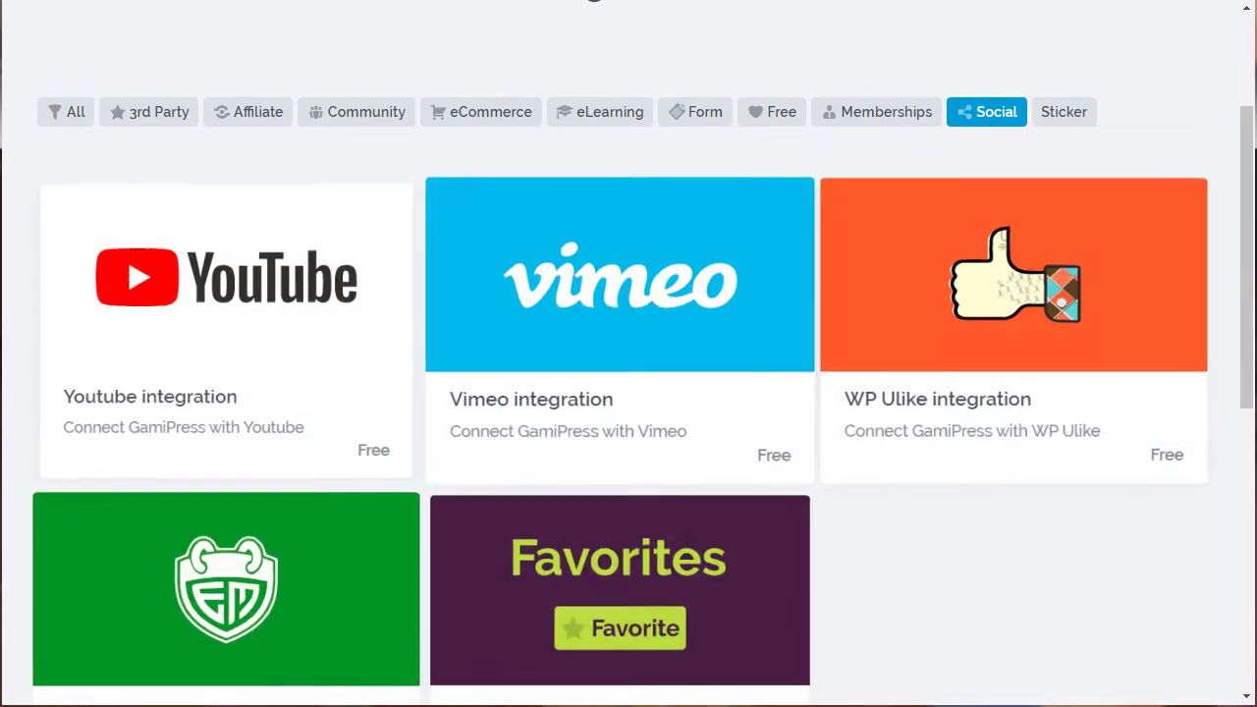
{"action": "left_click_drag", "start_coordinate": [1243, 120], "coordinate": [1239, 174]}
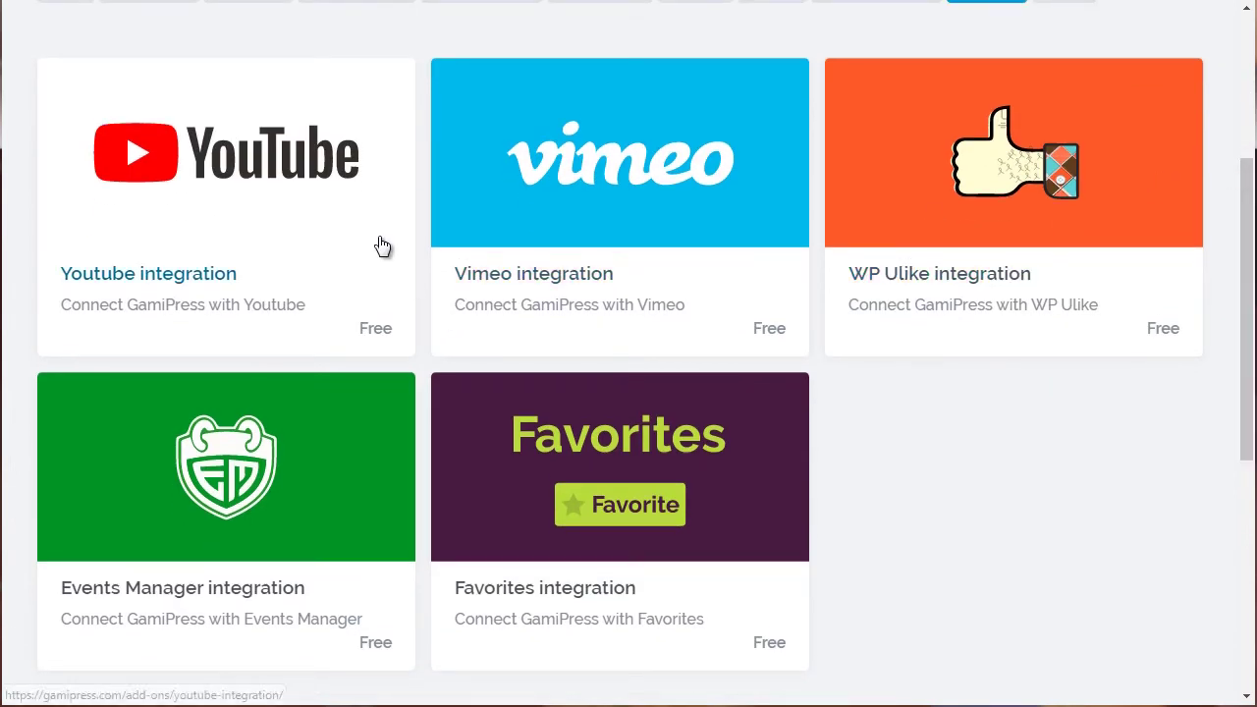
{"action": "left_click", "coordinate": [1251, 142]}
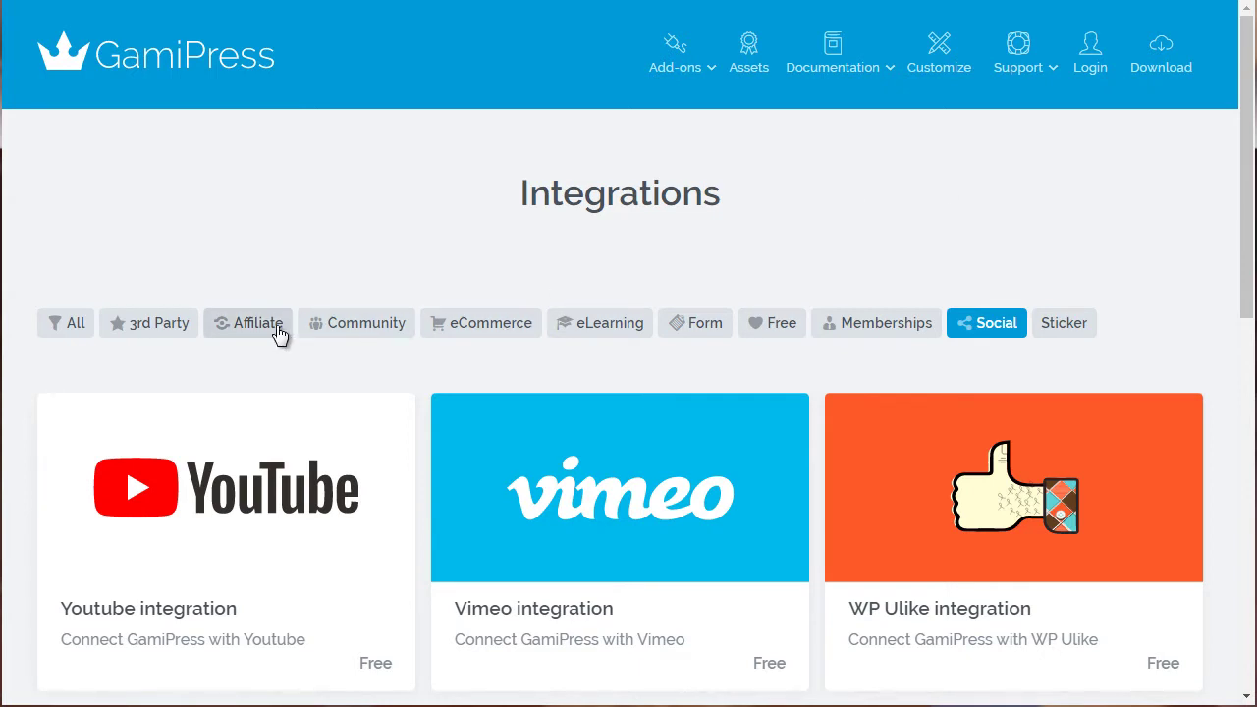
Open the GamiPress Pro add-ons catalogue and look through the add-ons on offer
{"action": "mouse_move", "coordinate": [693, 72]}
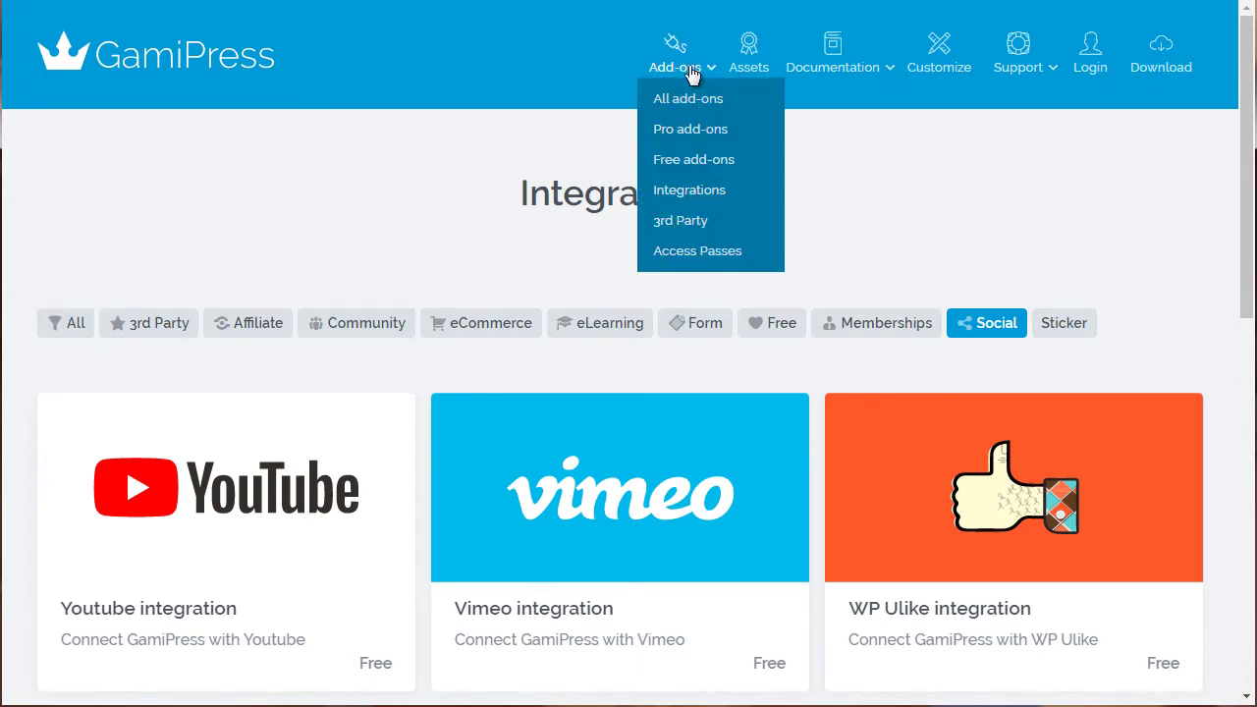
{"action": "left_click", "coordinate": [687, 141]}
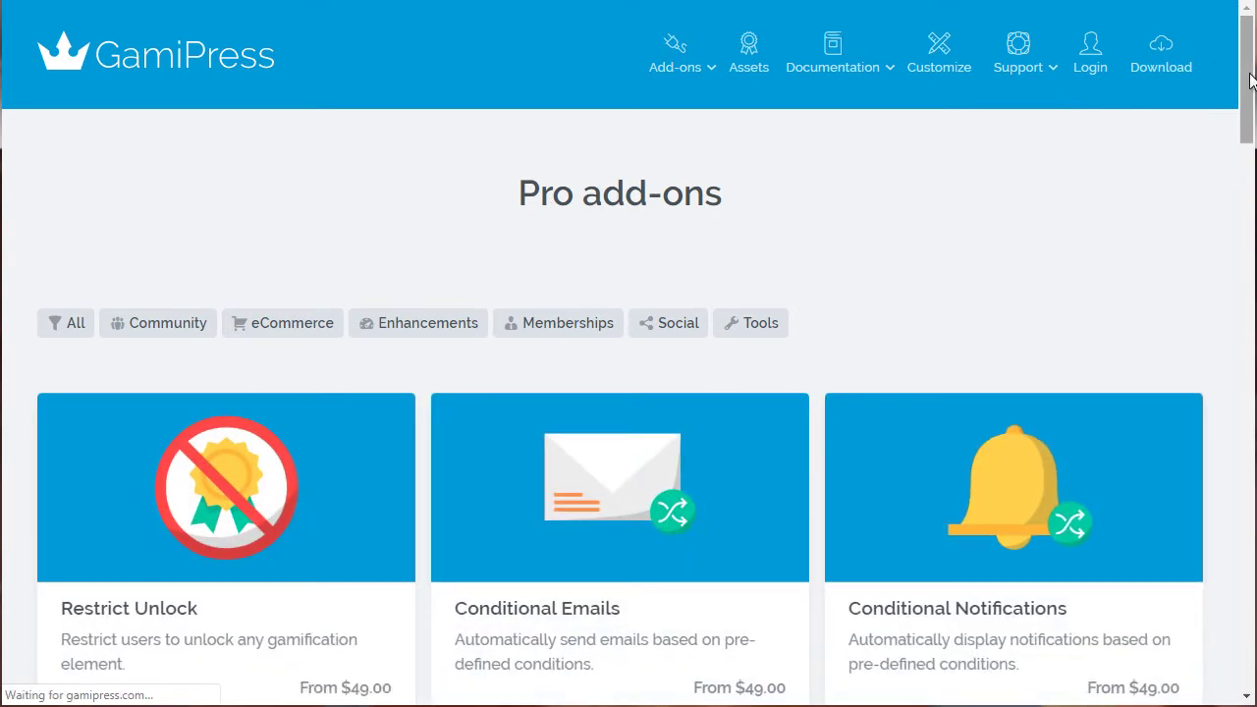
{"action": "left_click_drag", "start_coordinate": [1250, 80], "coordinate": [1218, 205]}
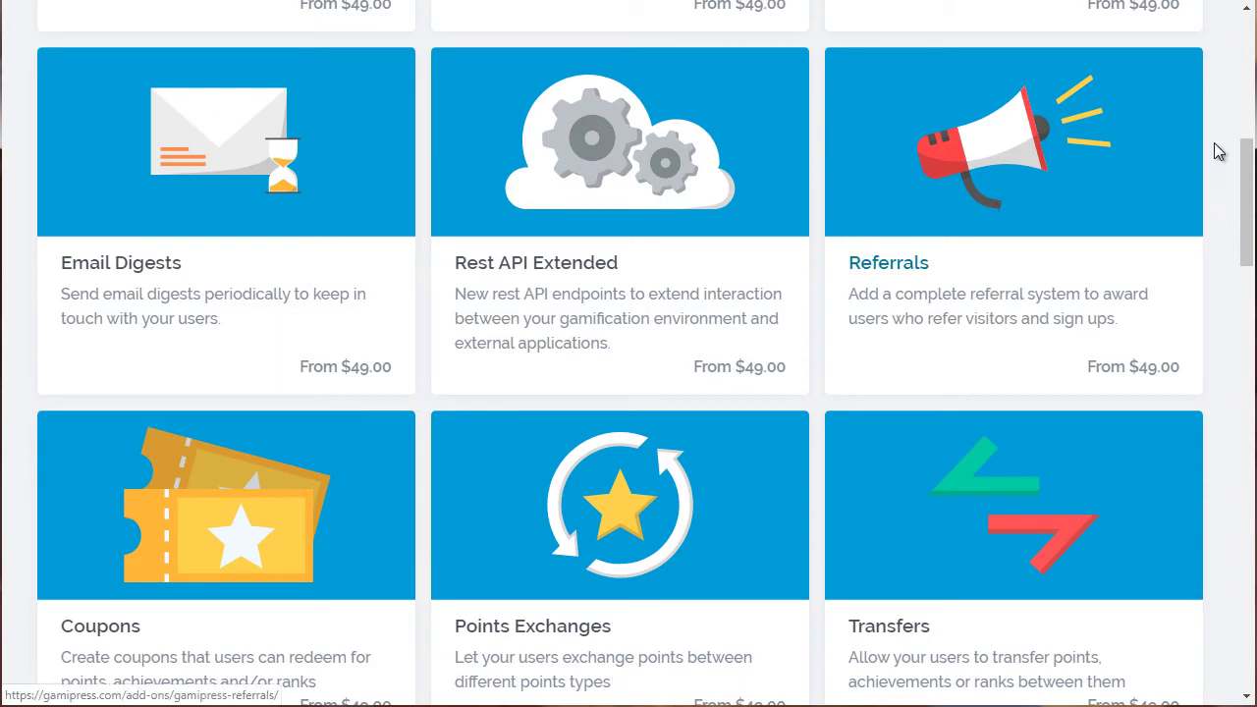
{"action": "left_click_drag", "start_coordinate": [1250, 192], "coordinate": [1237, 322]}
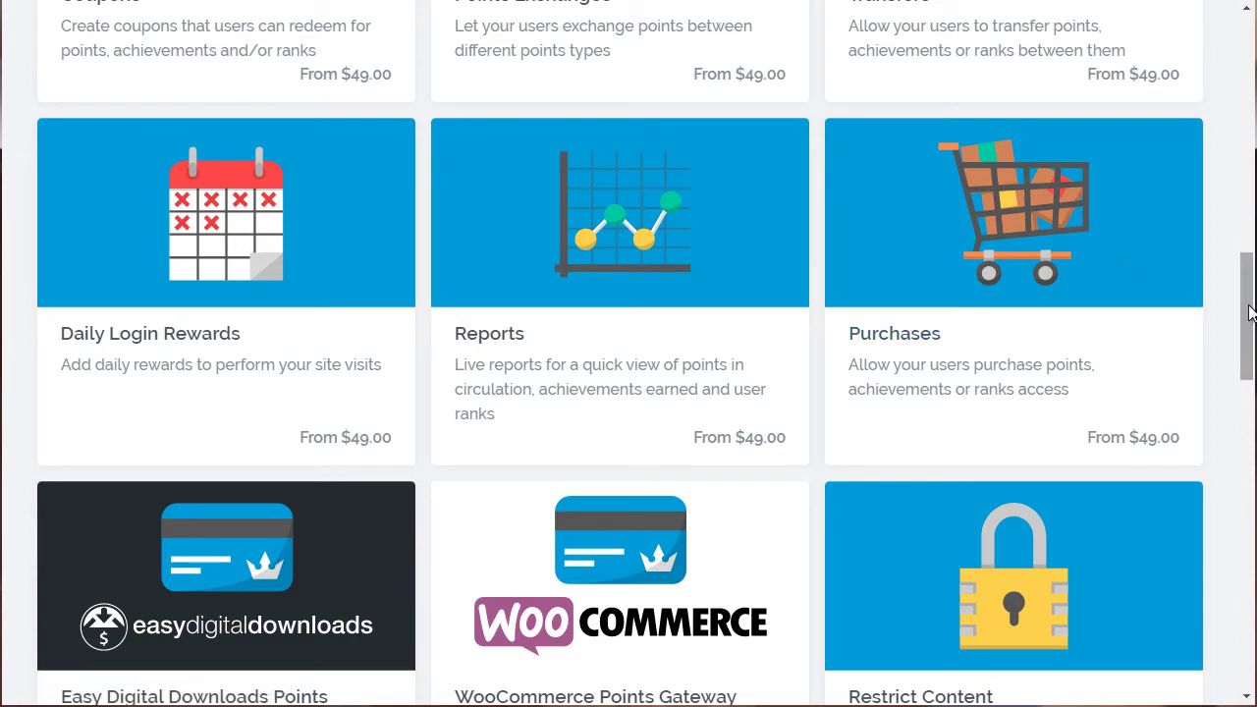
{"action": "left_click_drag", "start_coordinate": [1249, 312], "coordinate": [1235, 391]}
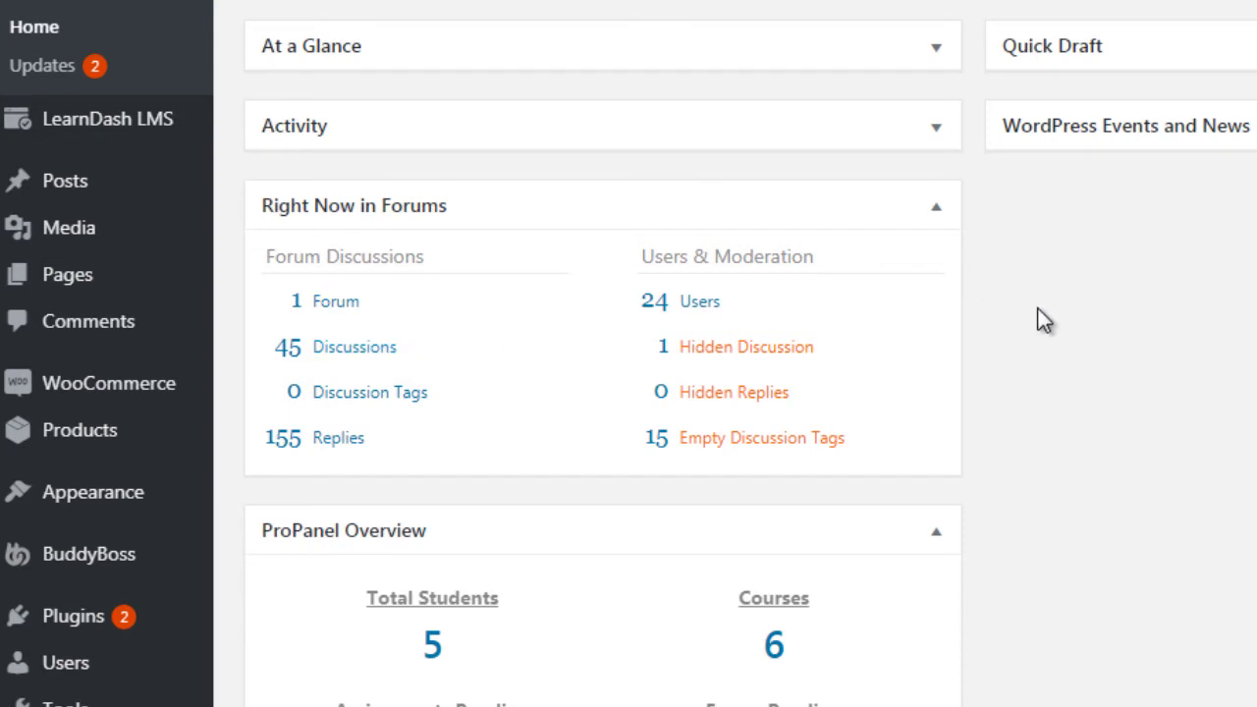
Open the LearnDash LMS Overview page in the WordPress dashboard and look over its setup topics and tips
{"action": "mouse_move", "coordinate": [108, 123]}
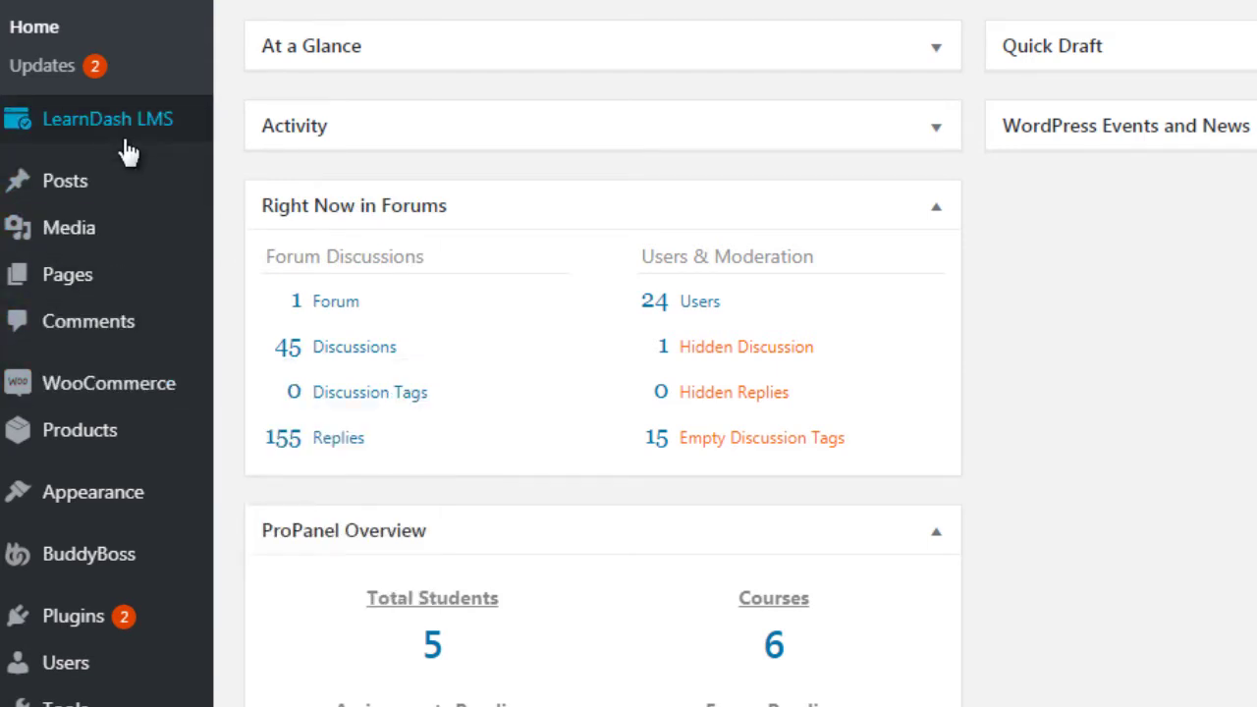
{"action": "mouse_move", "coordinate": [135, 138]}
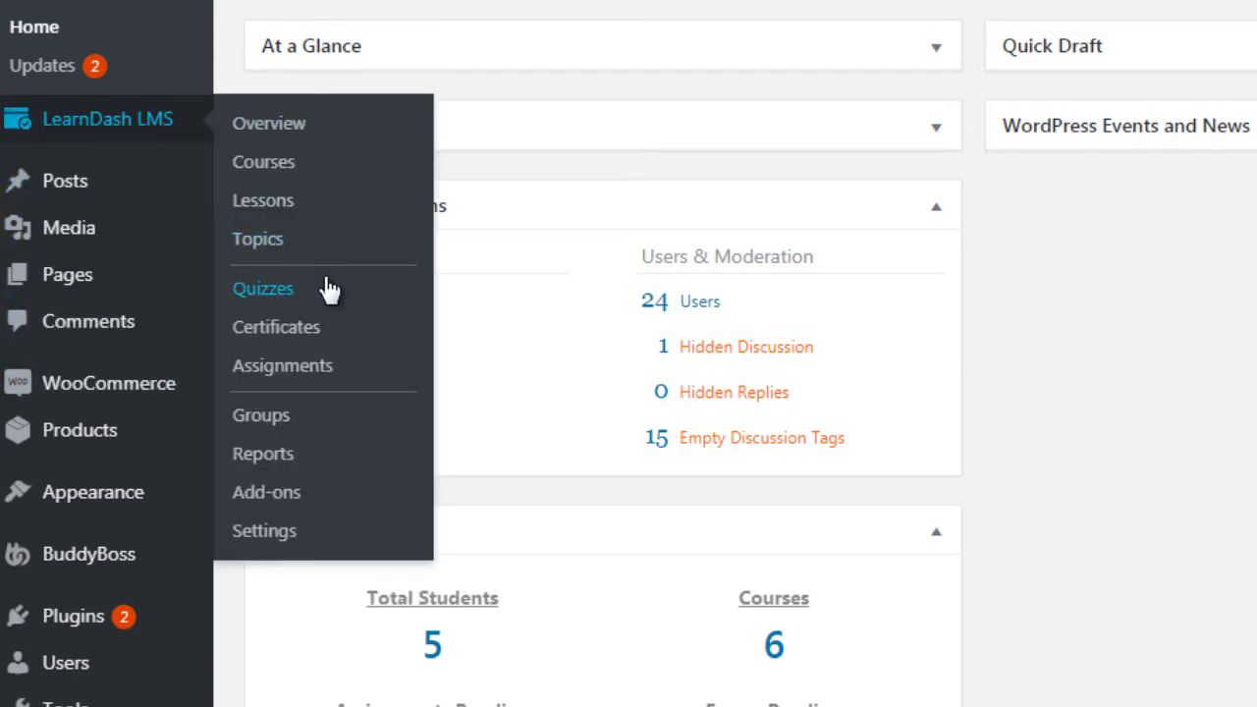
{"action": "left_click", "coordinate": [269, 124]}
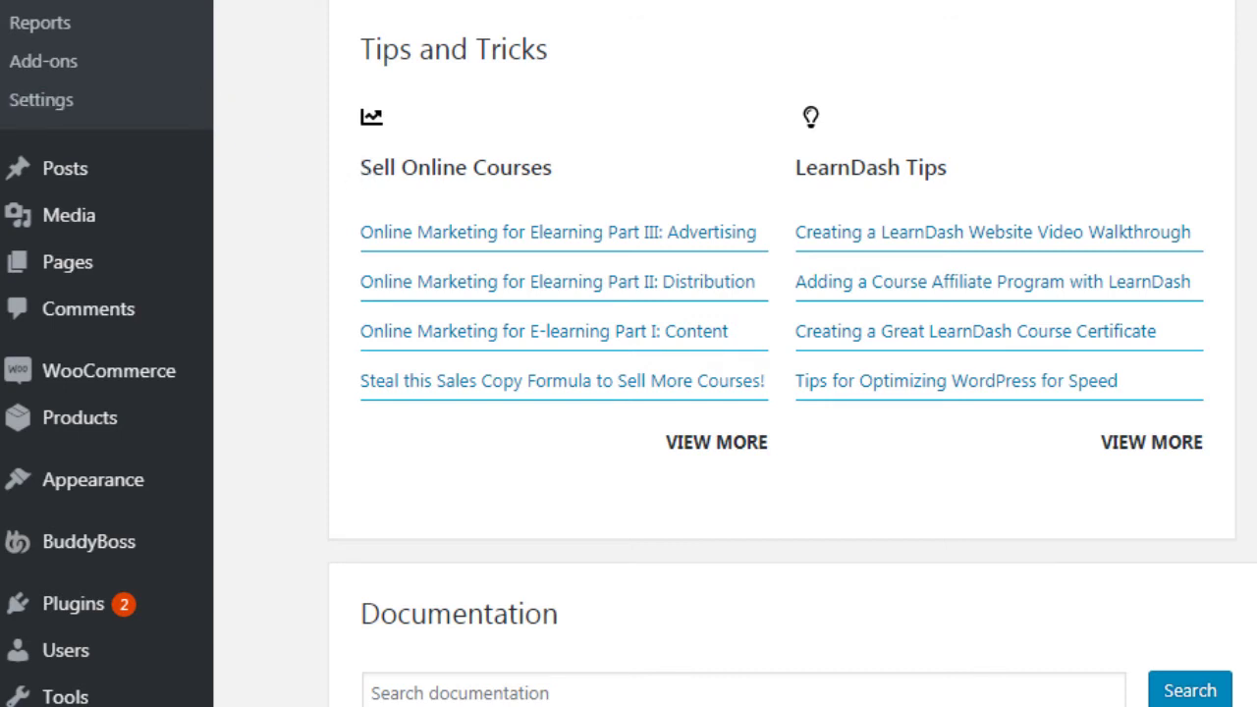
{"action": "scroll", "coordinate": [629, 353], "scroll_direction": "up", "scroll_amount": 5}
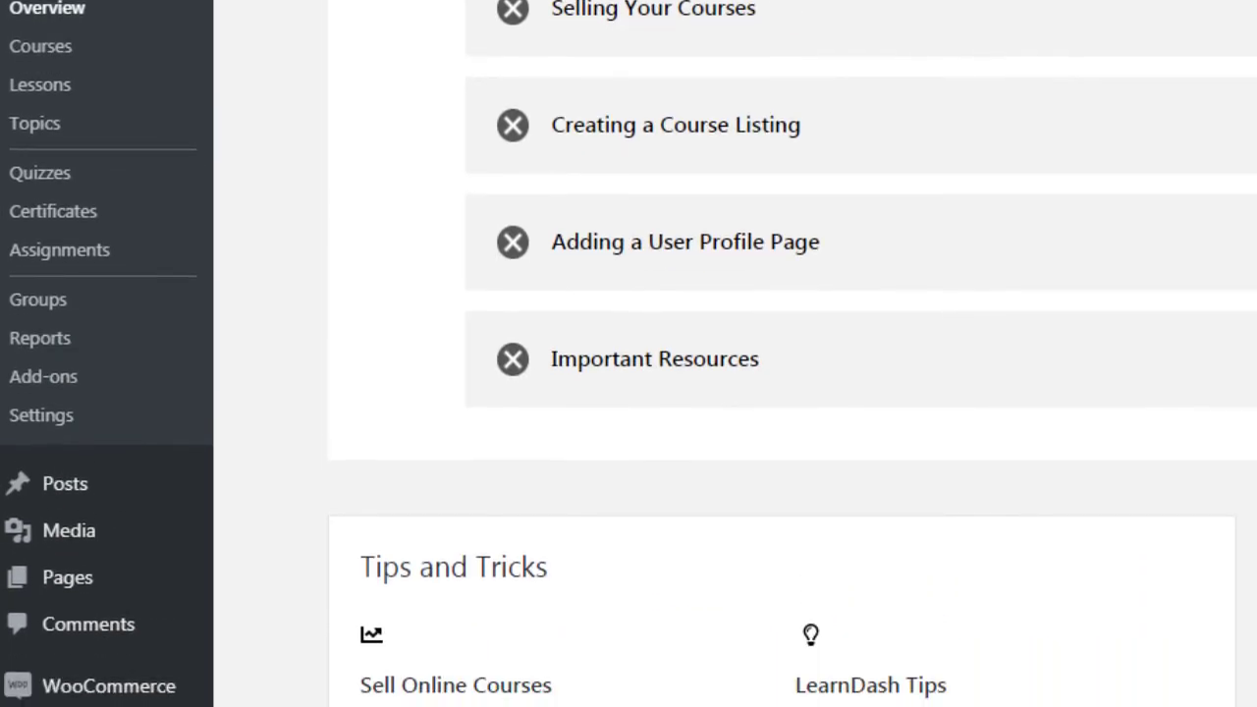
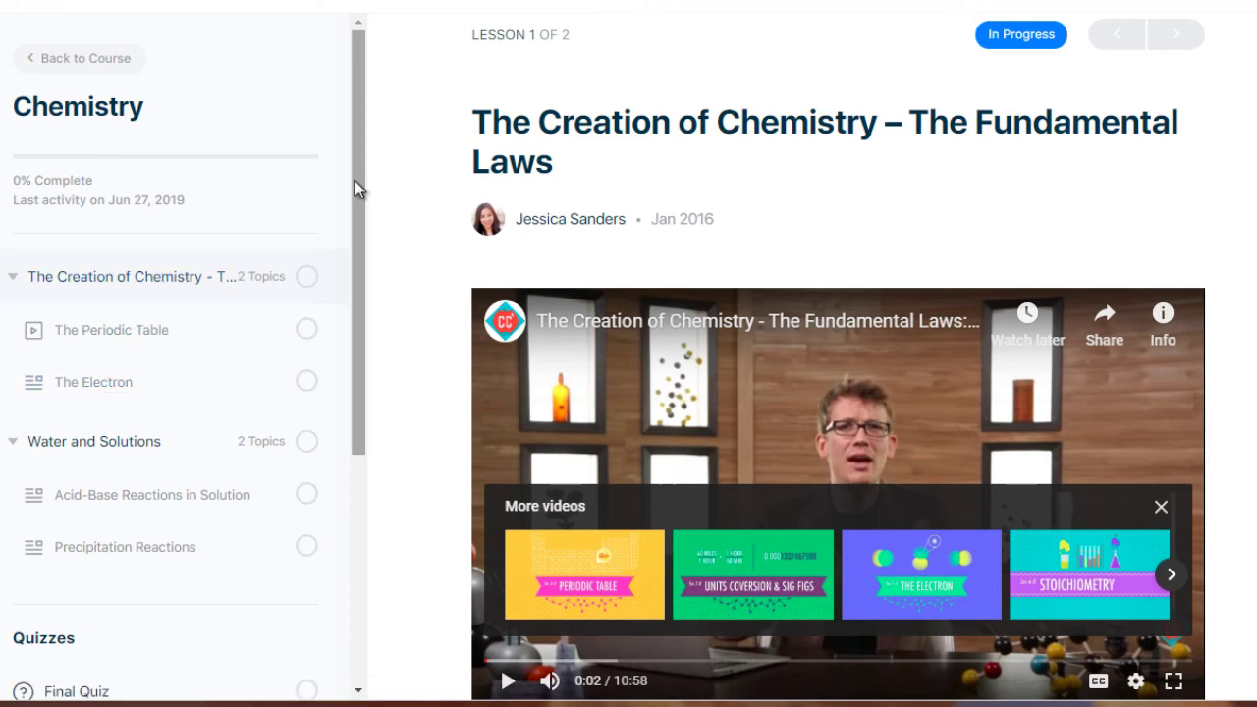
Review the Chemistry course outline and the first lesson's video, description and lesson content
{"action": "left_click_drag", "start_coordinate": [361, 190], "coordinate": [364, 259]}
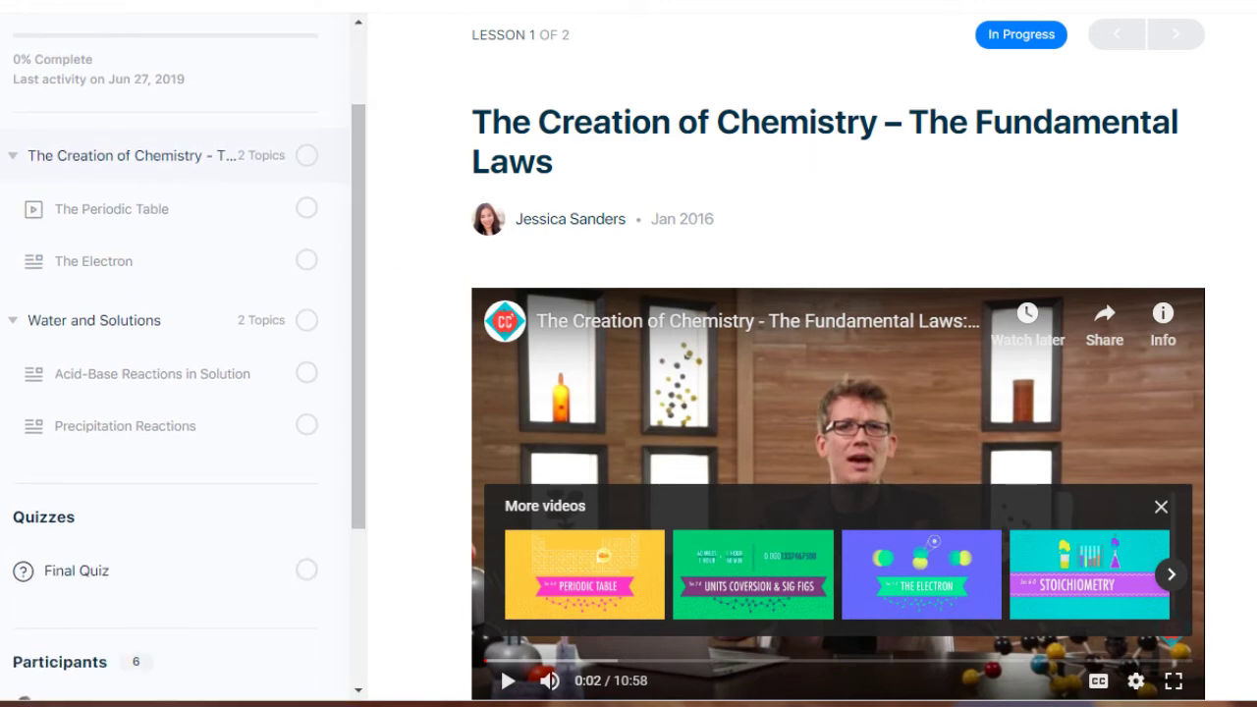
{"action": "scroll", "coordinate": [839, 355], "scroll_direction": "down", "scroll_amount": 5}
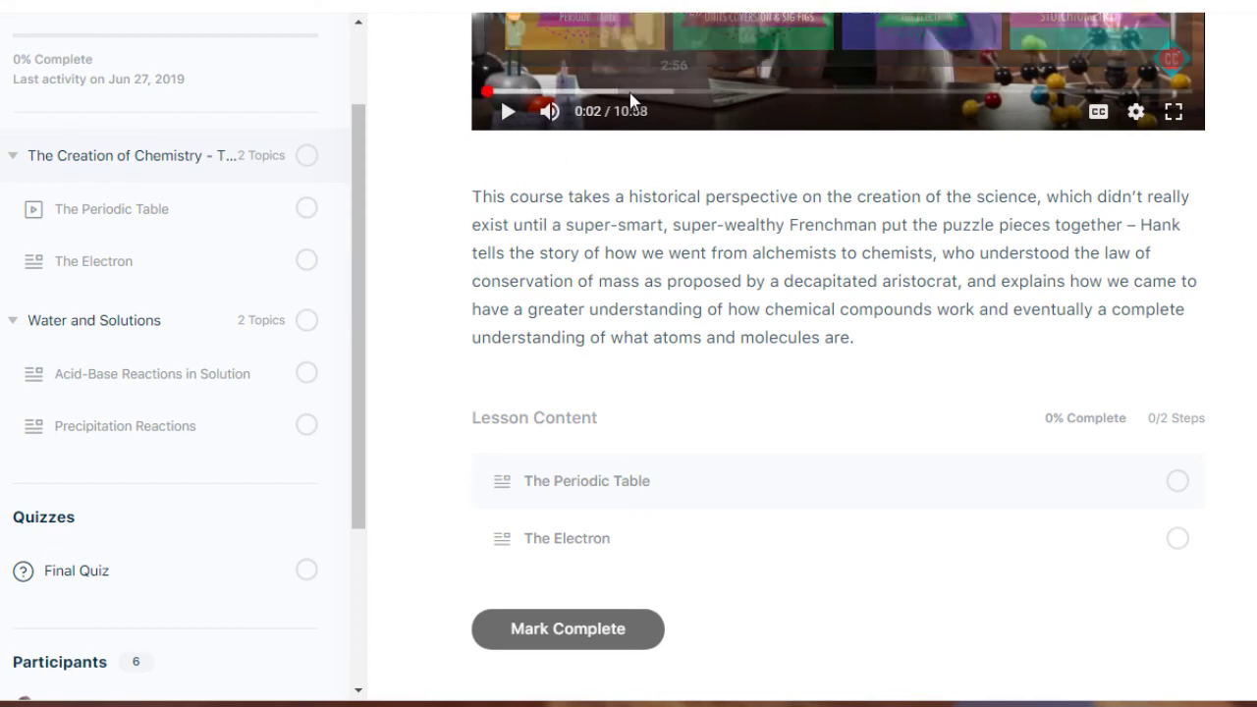
{"action": "left_click_drag", "start_coordinate": [481, 197], "coordinate": [497, 196]}
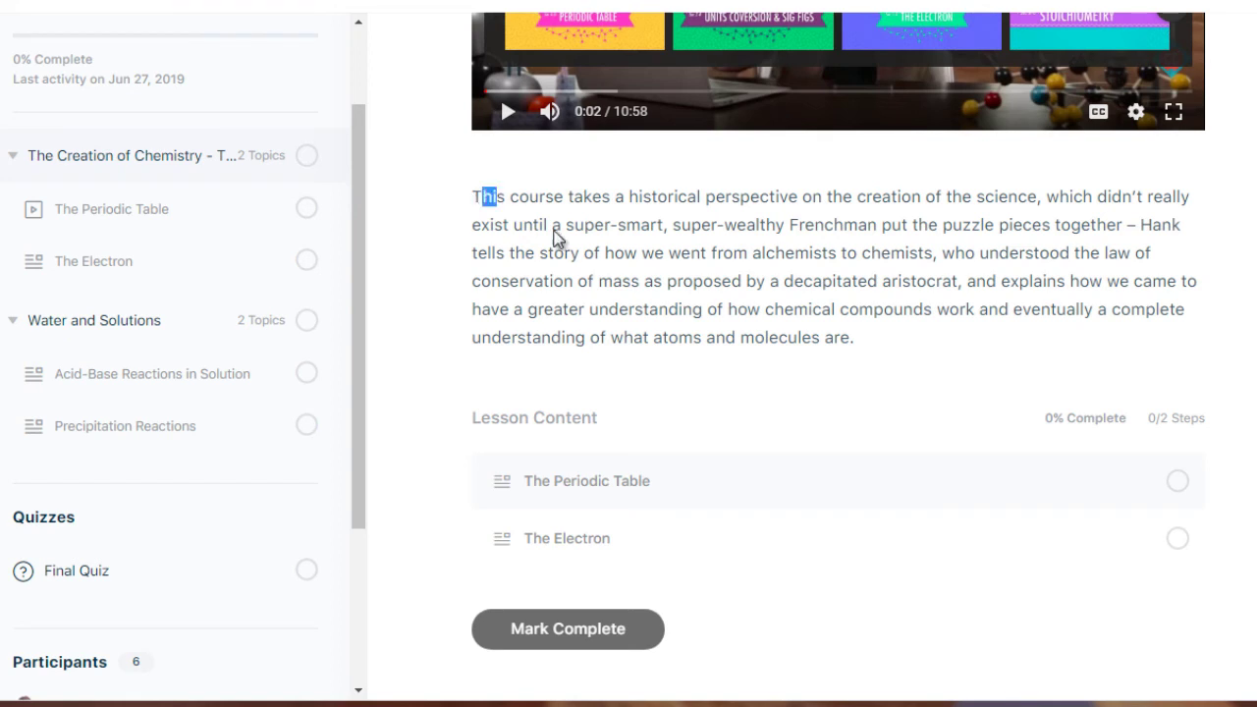
{"action": "left_click_drag", "start_coordinate": [555, 235], "coordinate": [668, 309]}
{"action": "left_click", "coordinate": [654, 318]}
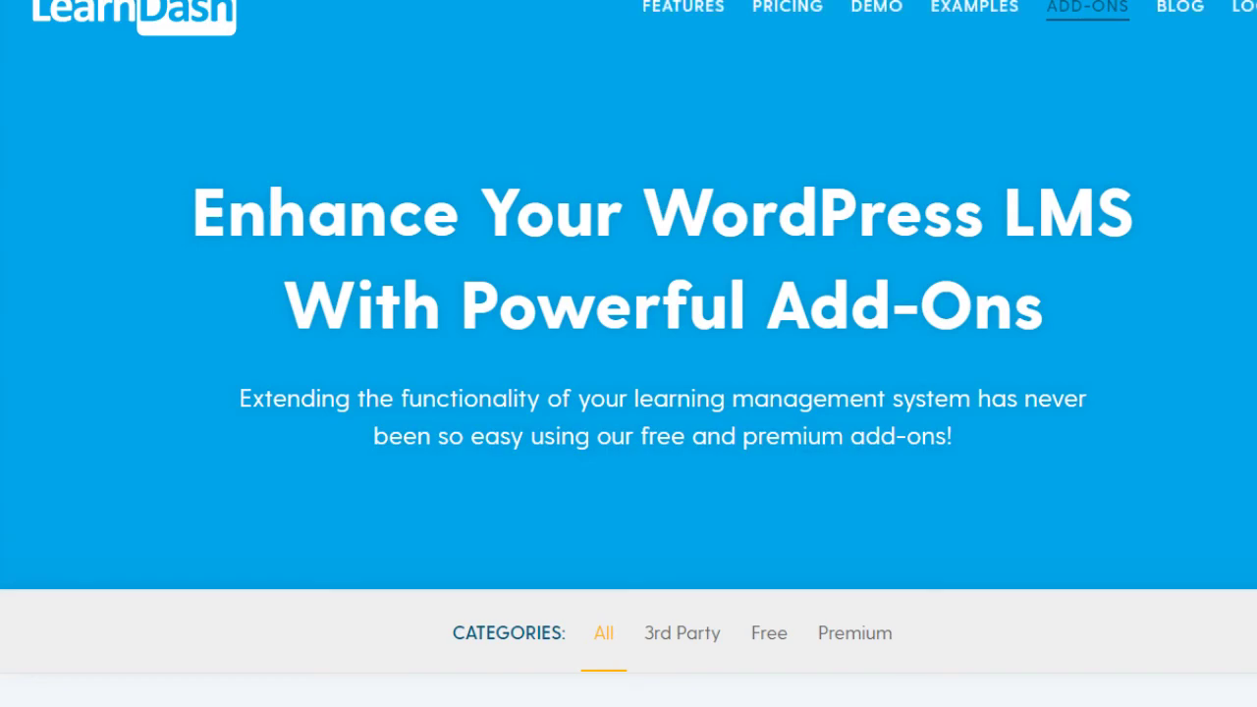
Look through the LearnDash add-ons list, including the WooCommerce, EDD and Stripe integrations
{"action": "scroll", "coordinate": [628, 353], "scroll_direction": "down", "scroll_amount": 6}
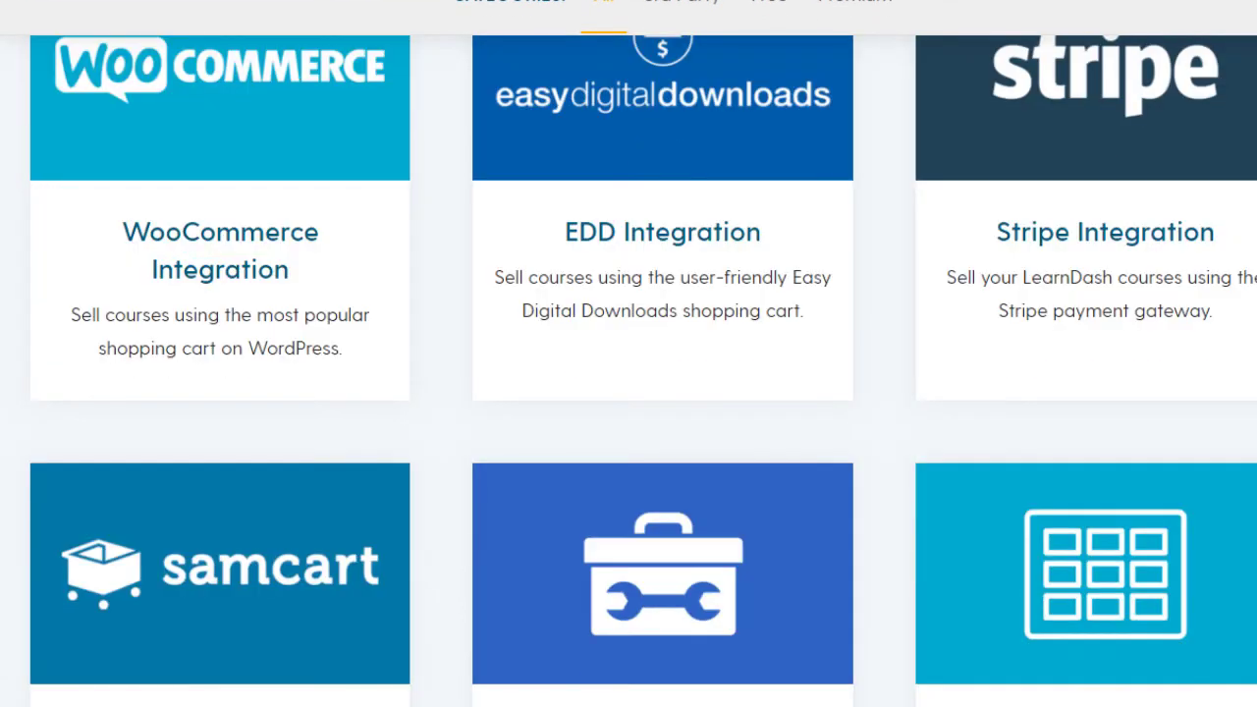
{"action": "scroll", "coordinate": [629, 353], "scroll_direction": "down", "scroll_amount": 5}
{"action": "scroll", "coordinate": [629, 354], "scroll_direction": "down", "scroll_amount": 10}
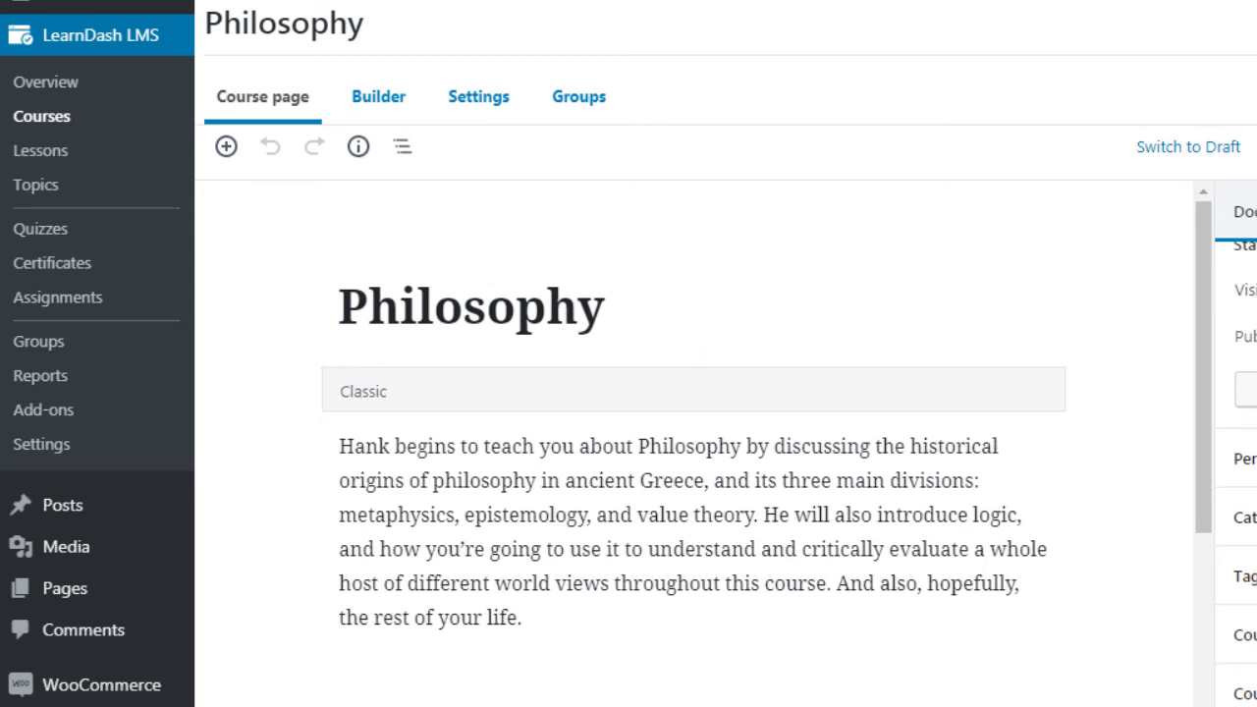
View the Philosophy course's short description, and expand the What is Philosophy? lesson in the course builder
{"action": "scroll", "coordinate": [694, 442], "scroll_direction": "down", "scroll_amount": 10}
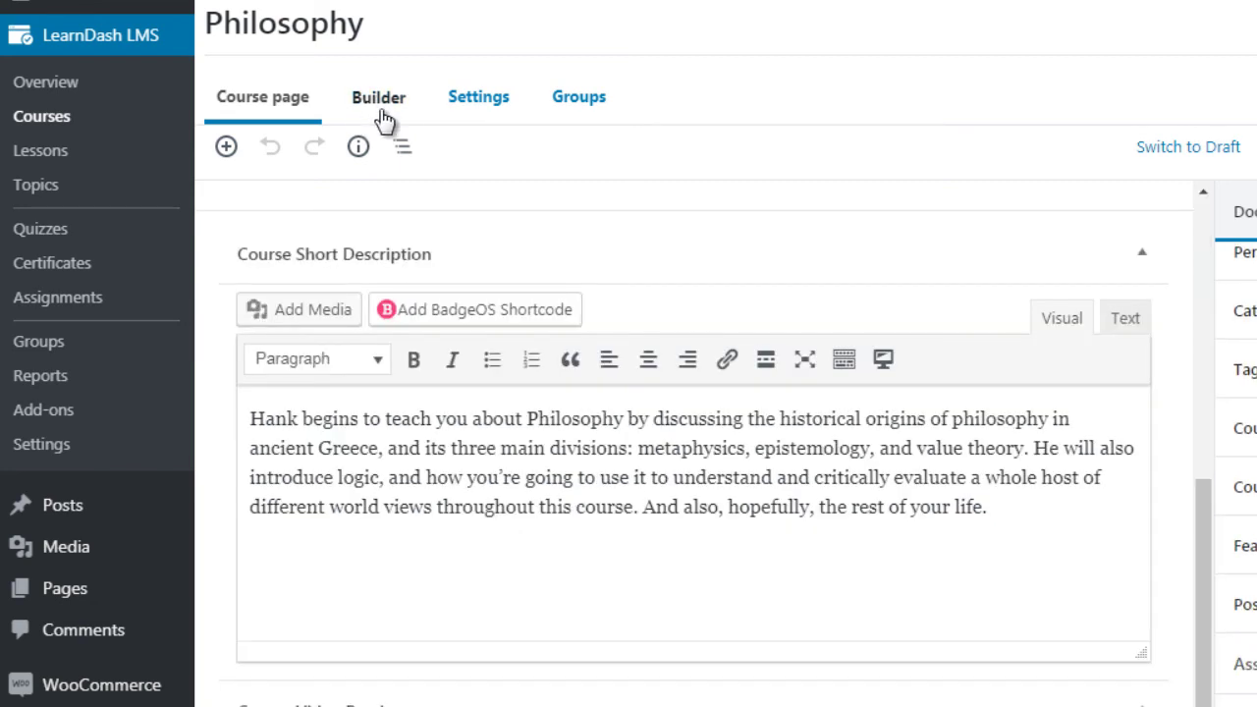
{"action": "left_click", "coordinate": [381, 108]}
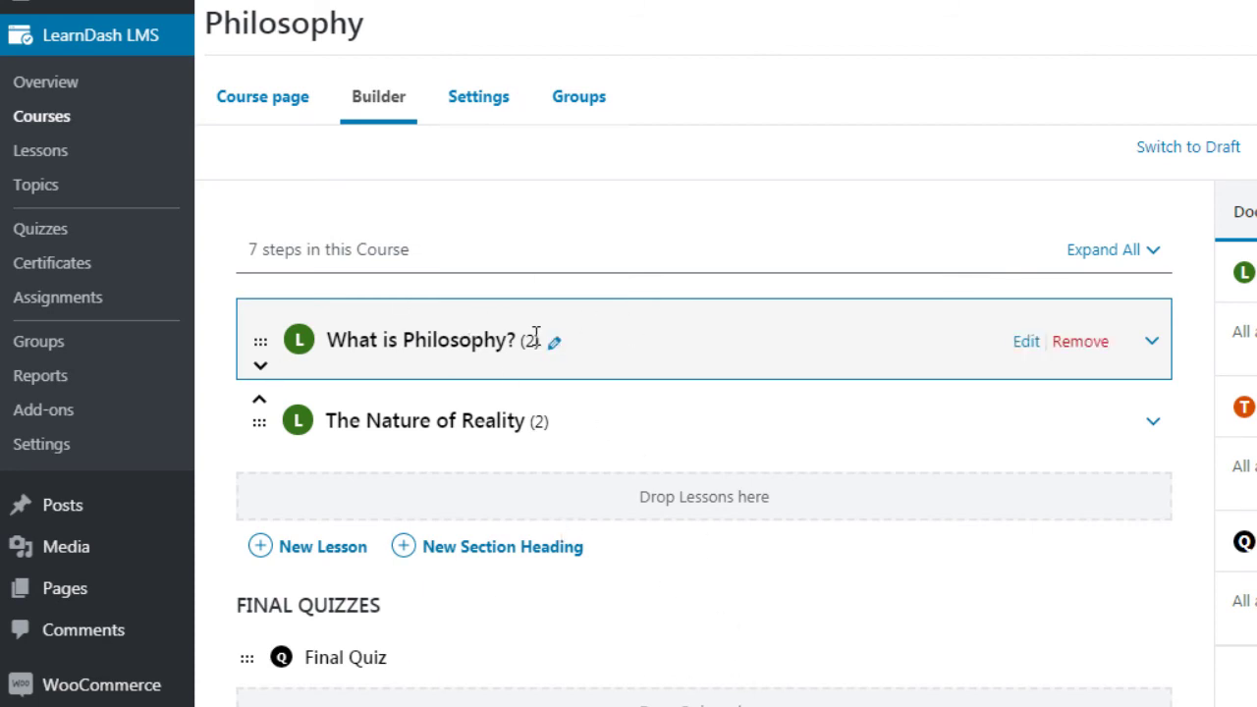
{"action": "mouse_move", "coordinate": [261, 344]}
{"action": "left_mouse_down"}
{"action": "mouse_move", "coordinate": [264, 443]}
{"action": "mouse_move", "coordinate": [264, 324]}
{"action": "mouse_move", "coordinate": [264, 423]}
{"action": "mouse_move", "coordinate": [263, 346]}
{"action": "left_mouse_up"}
{"action": "left_click", "coordinate": [1157, 344]}
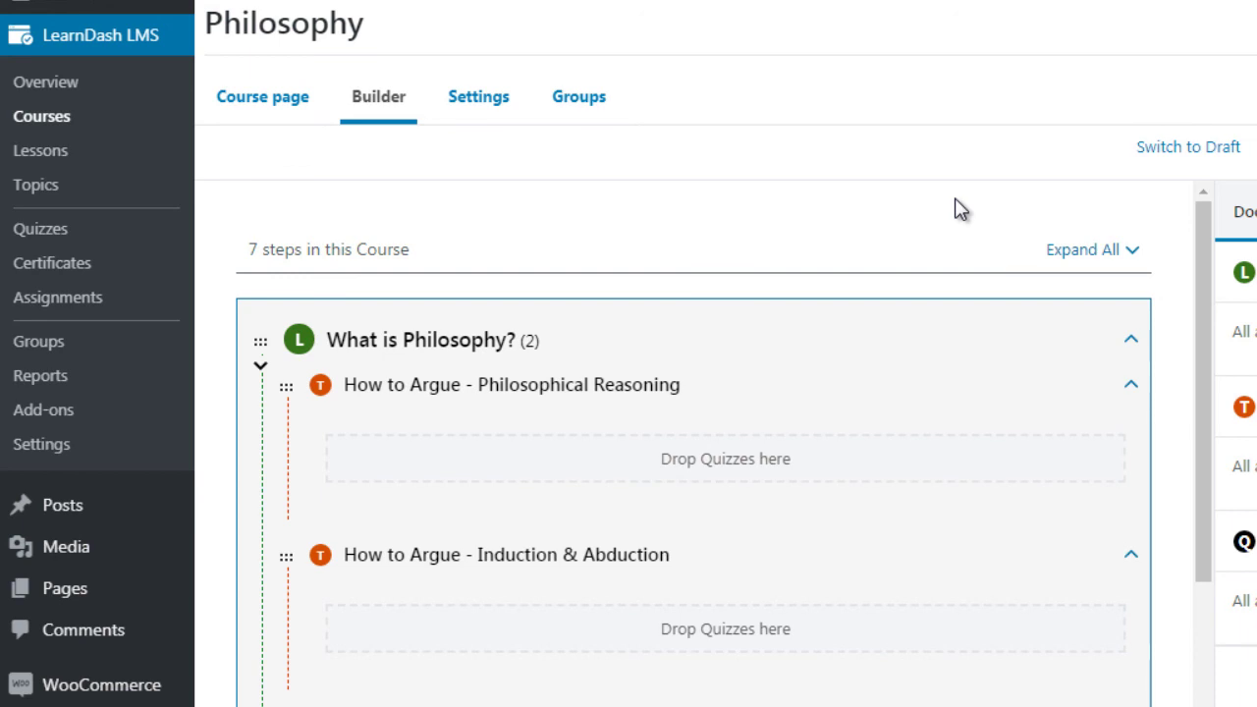
View the Philosophy course's display and content settings, and add World History Group to its course groups
{"action": "left_click", "coordinate": [469, 102]}
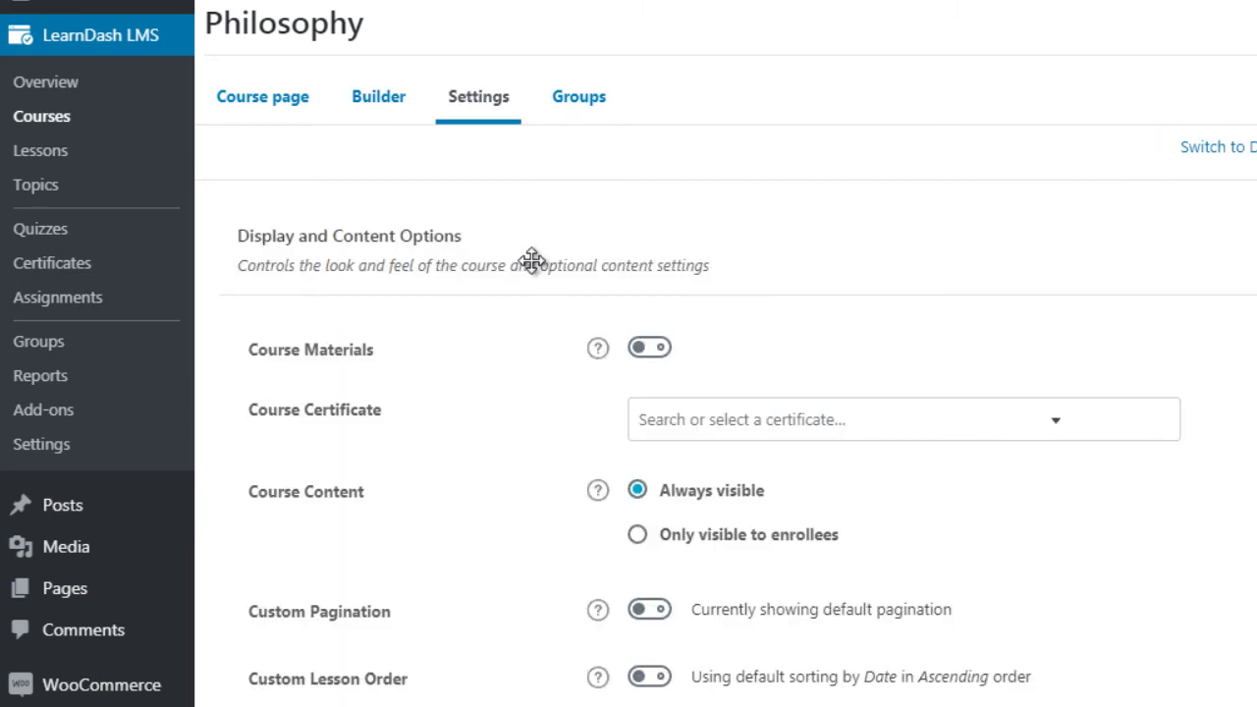
{"action": "left_click", "coordinate": [577, 108]}
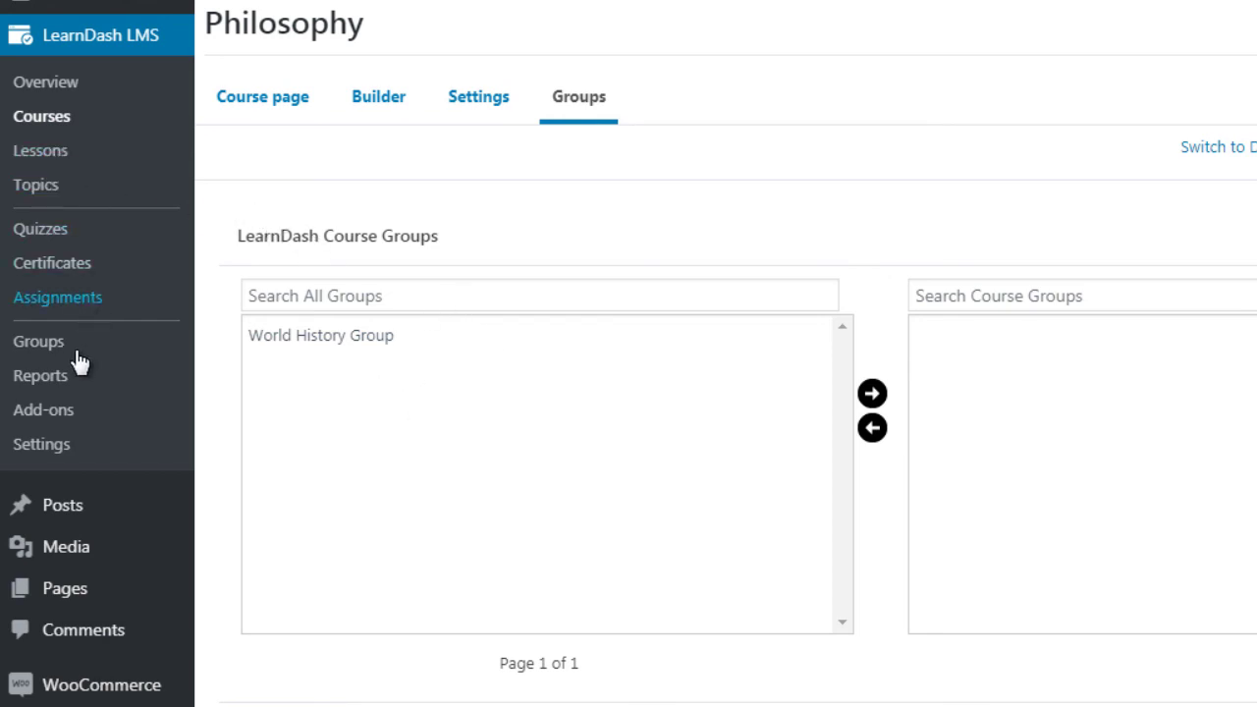
{"action": "left_click", "coordinate": [324, 336]}
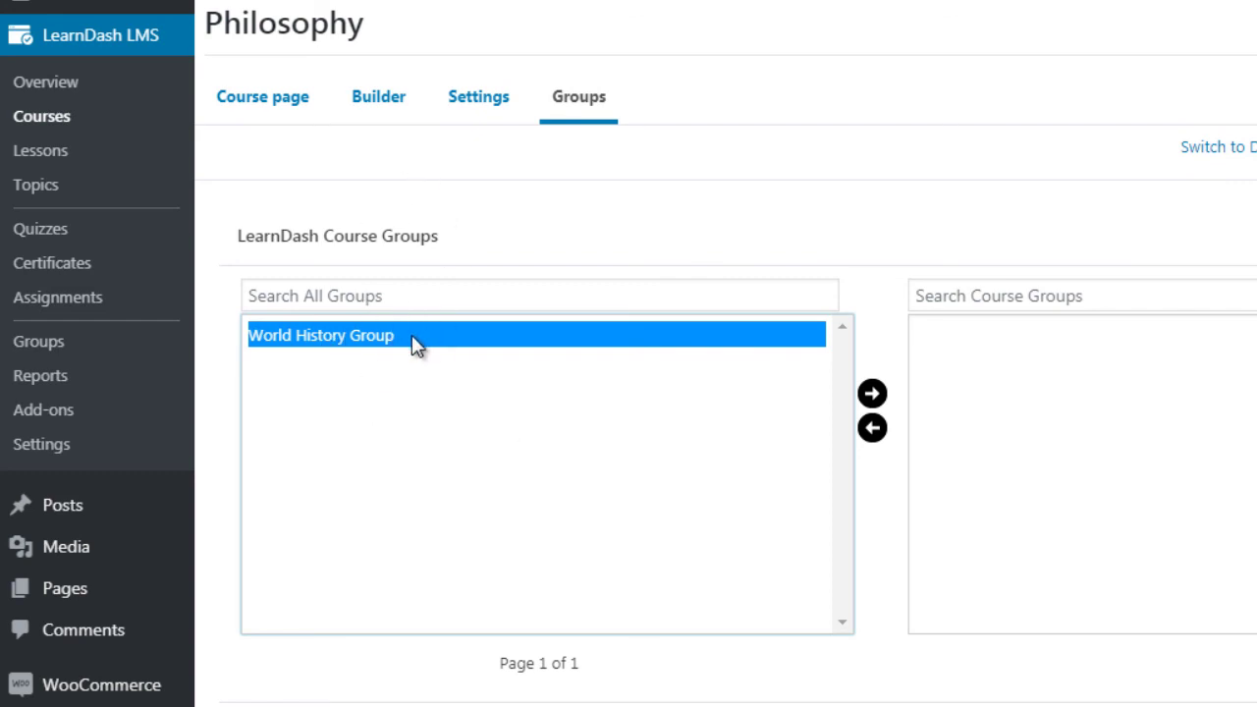
{"action": "left_click", "coordinate": [872, 396]}
{"action": "mouse_move", "coordinate": [108, 0]}
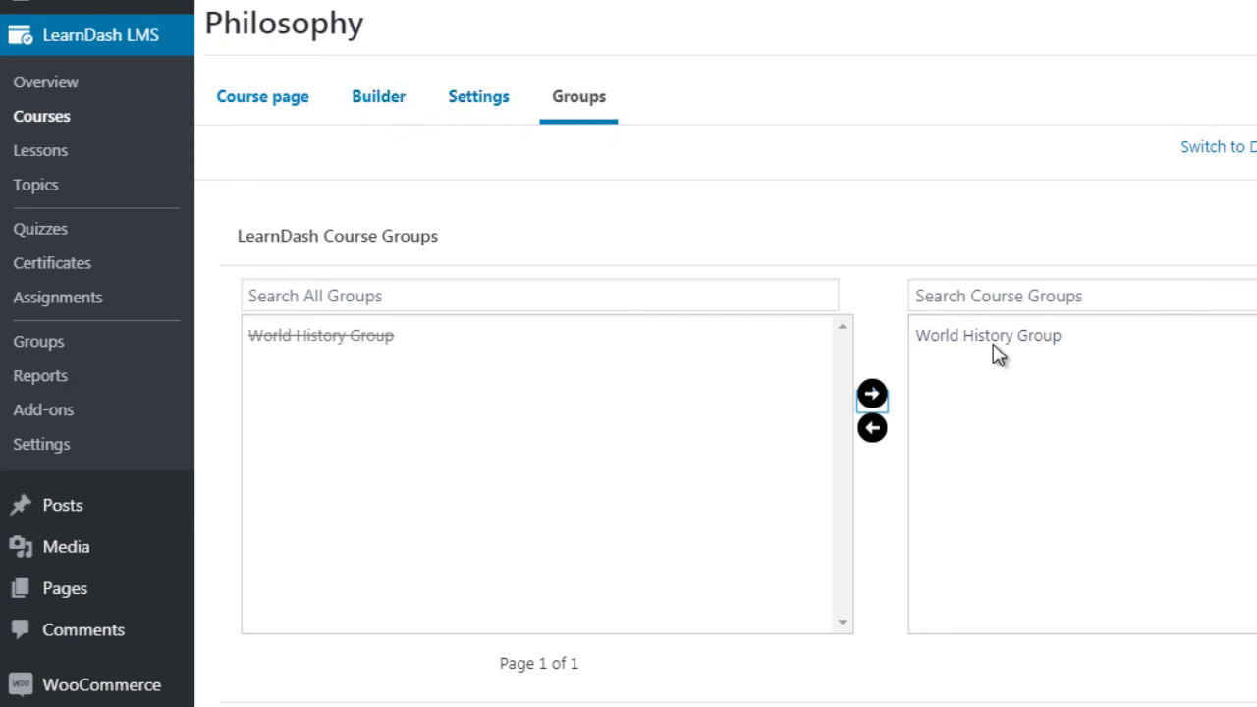
{"action": "left_click", "coordinate": [746, 203]}
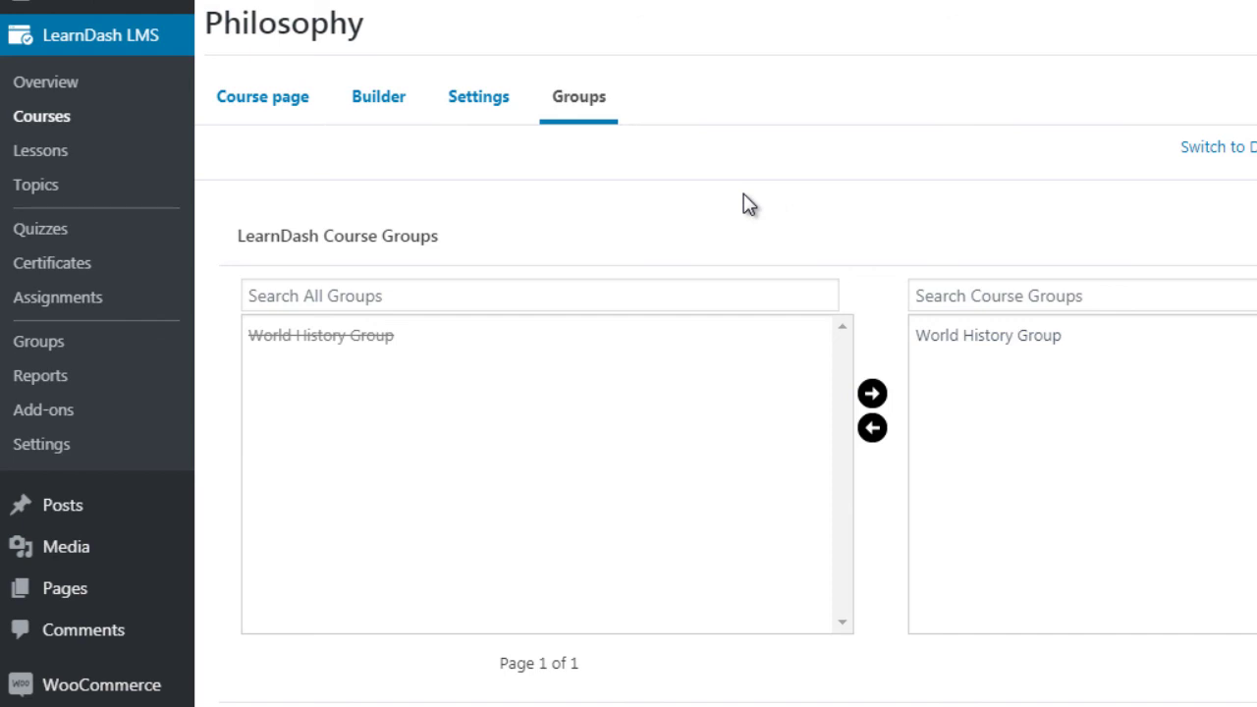